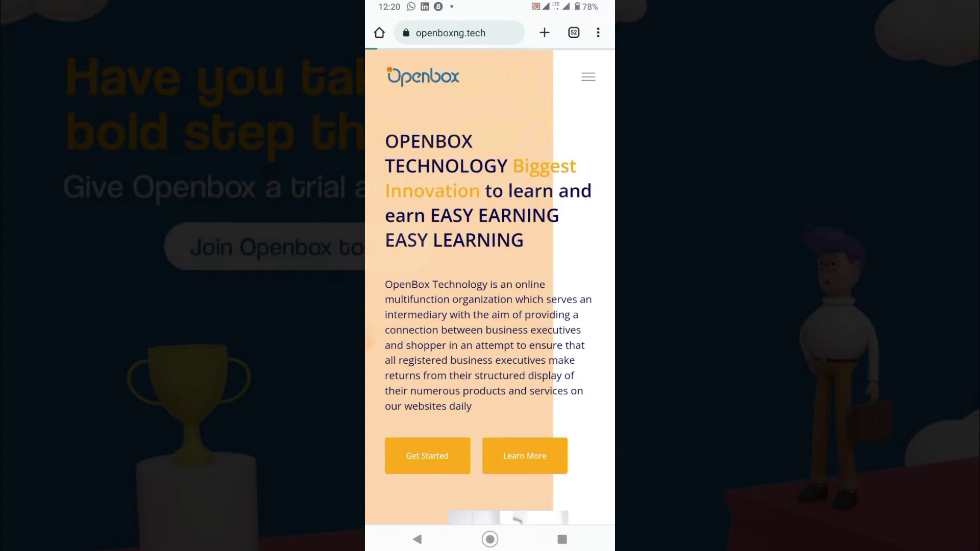
Go to the Openbox 'Register an account' page, leaving all fields empty
click(380, 338)
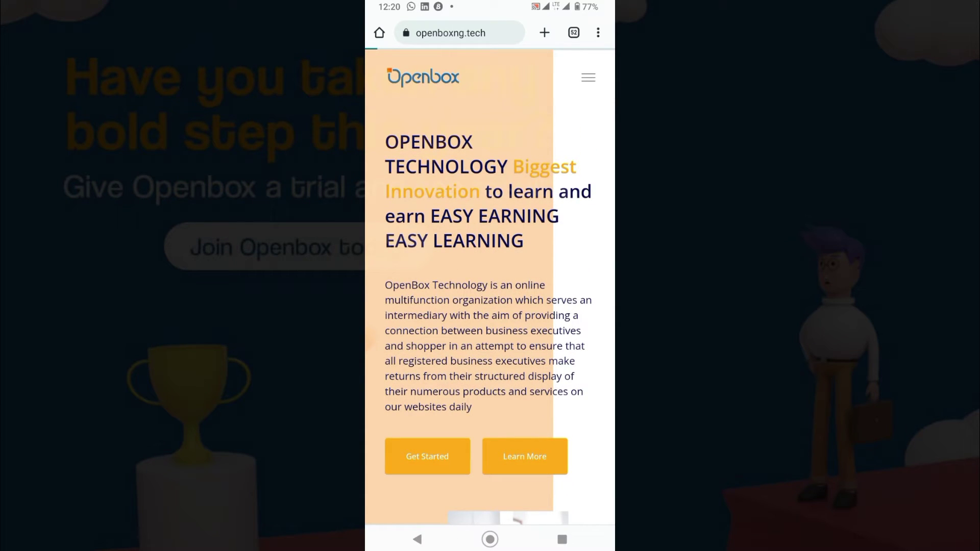
click(380, 338)
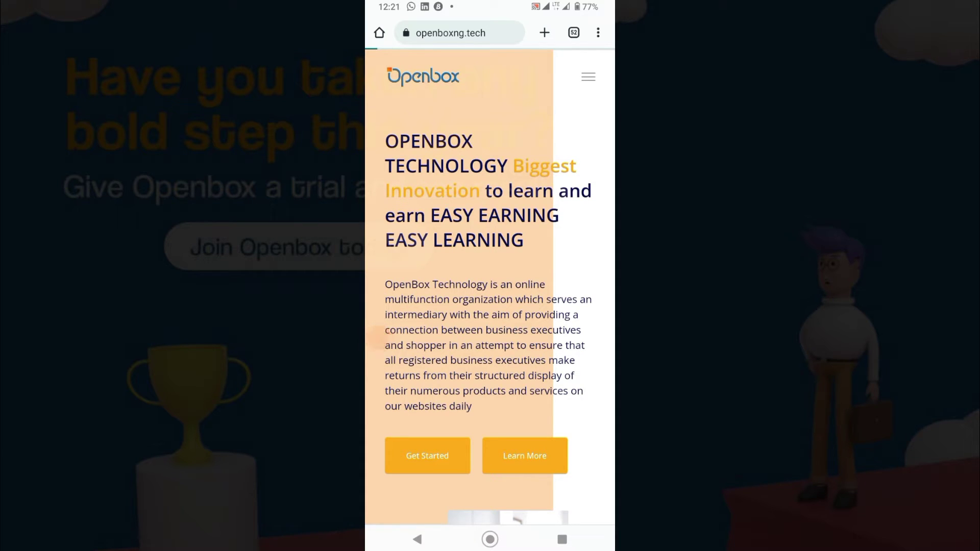
click(379, 337)
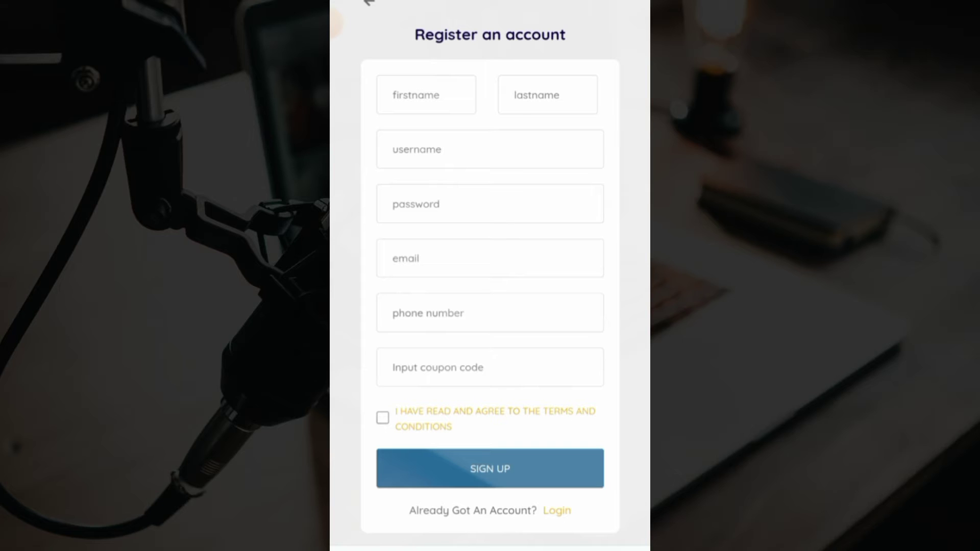
scroll(491, 276, down, 2)
scroll(490, 268, down, 1)
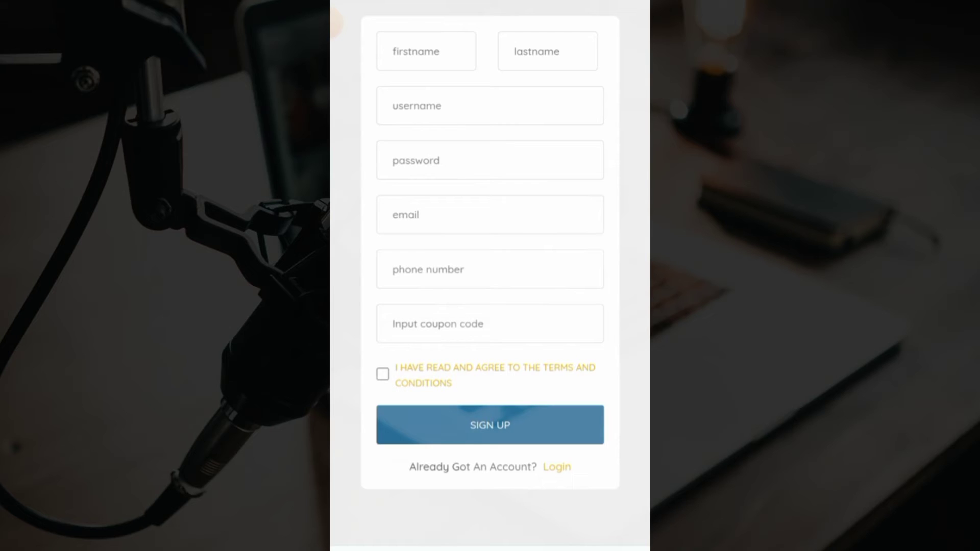
Tick the 'I have read and agree to the terms and conditions' checkbox
click(382, 374)
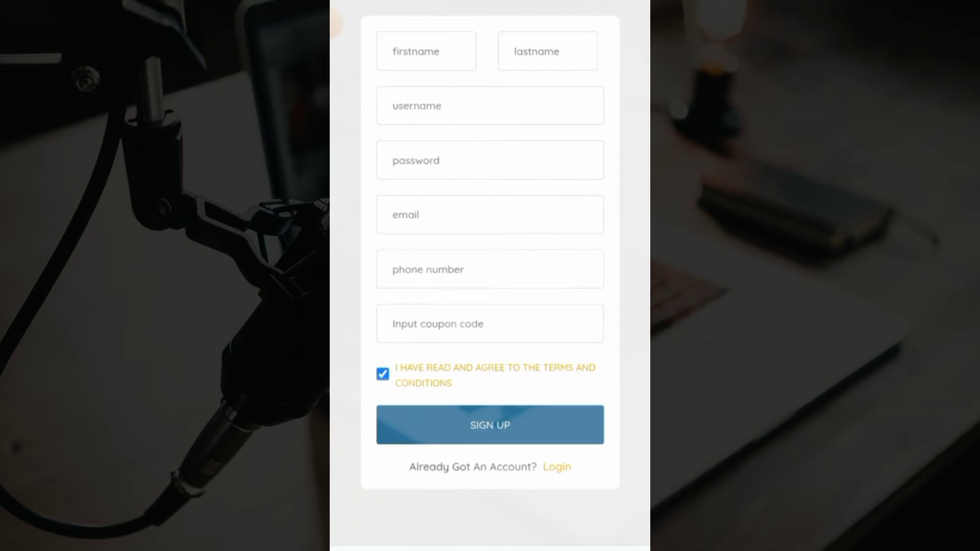